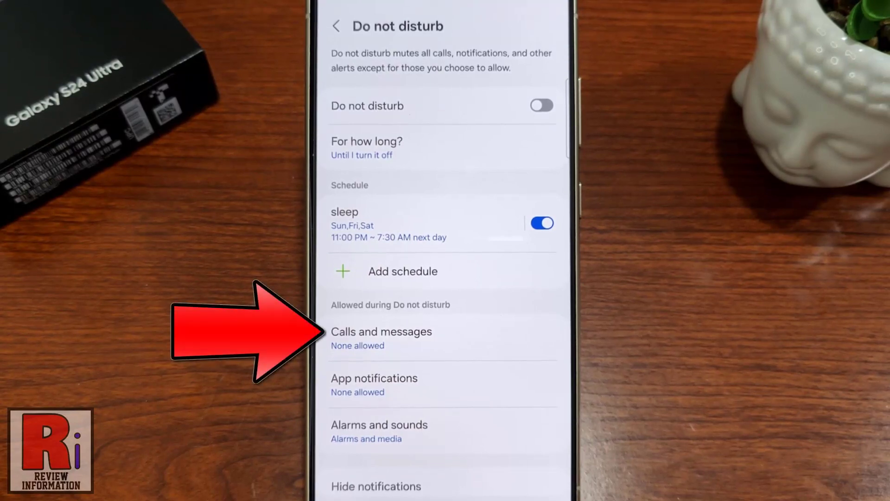
left_click(418, 337)
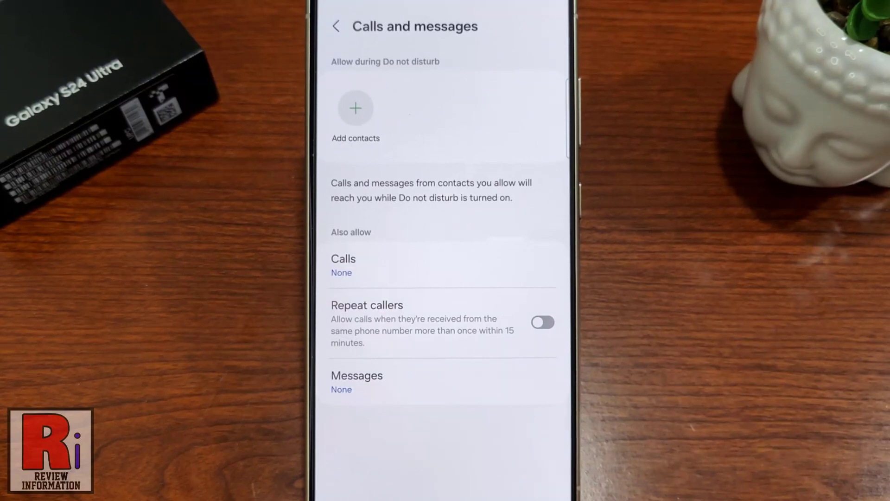